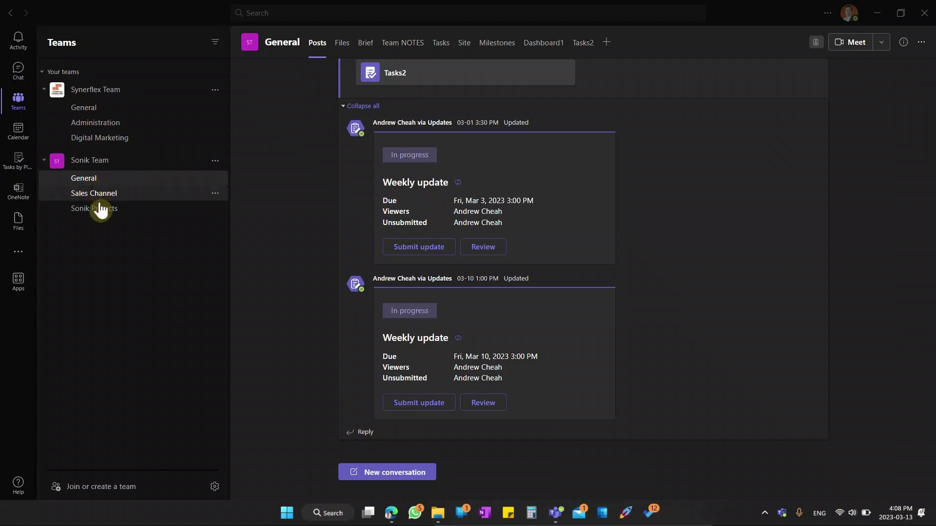
pyautogui.click(216, 162)
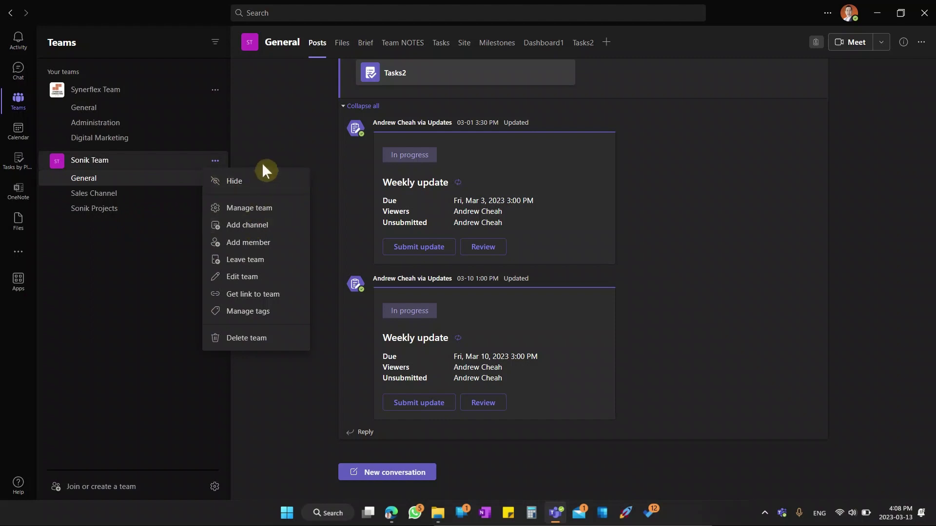
pyautogui.click(268, 150)
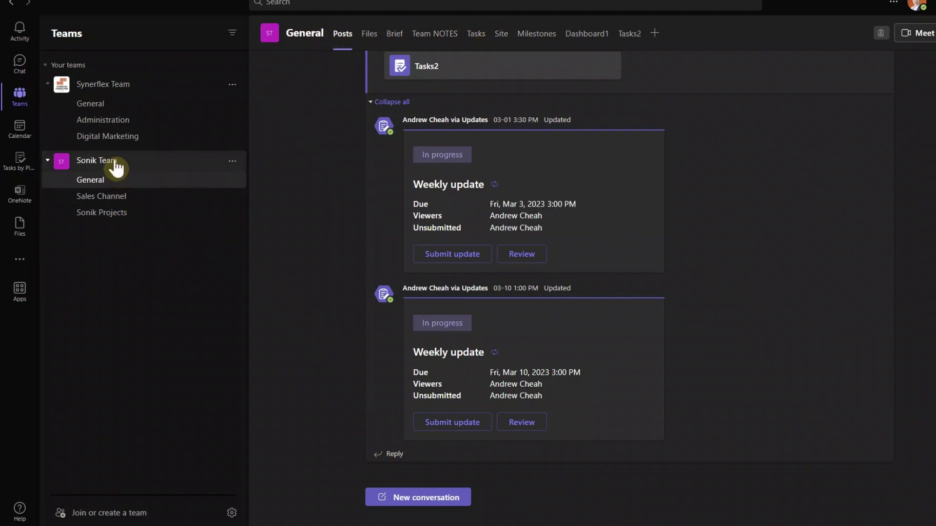
pyautogui.click(111, 211)
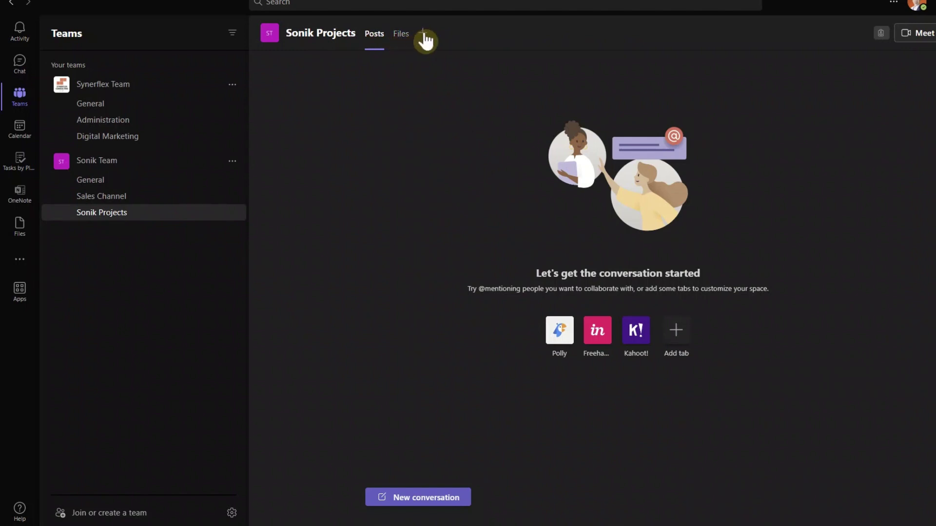
pyautogui.click(424, 34)
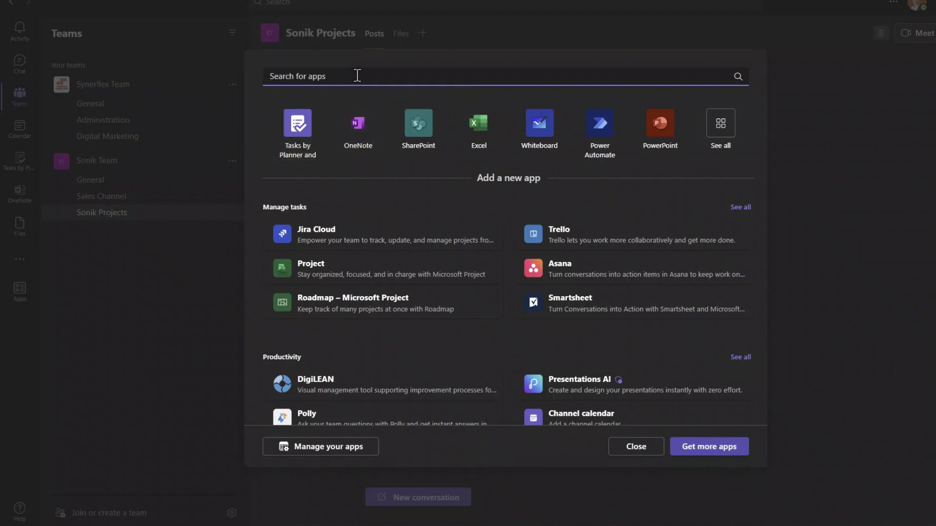
pyautogui.write('task')
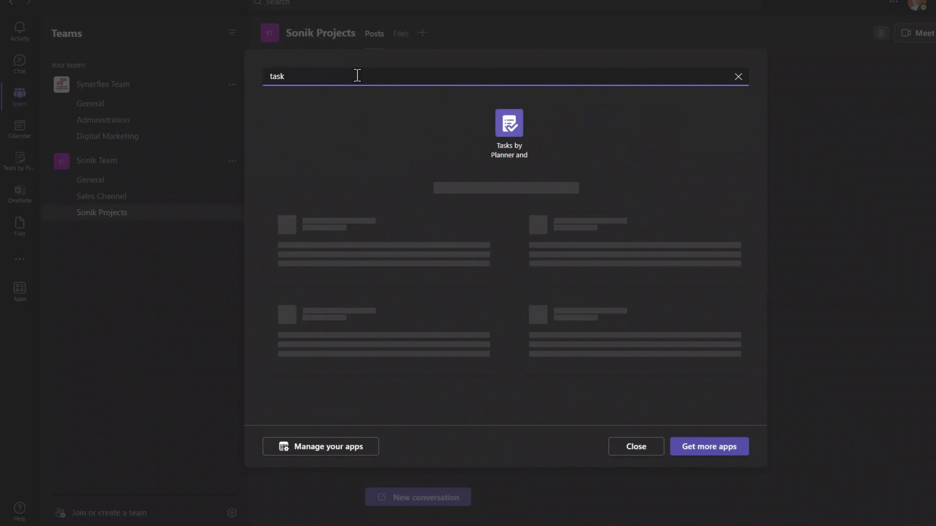
pyautogui.click(509, 129)
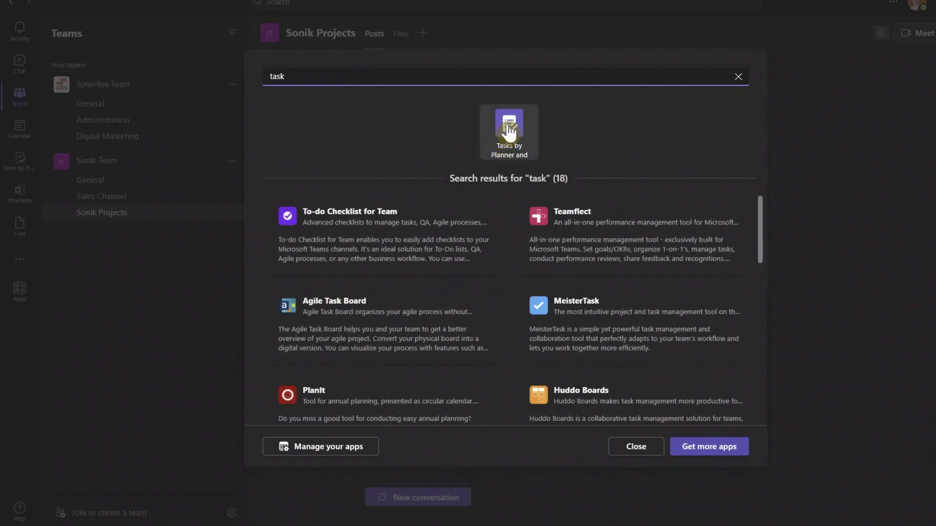
pyautogui.hotkey('ctrl', 'a')
pyautogui.write('planner')
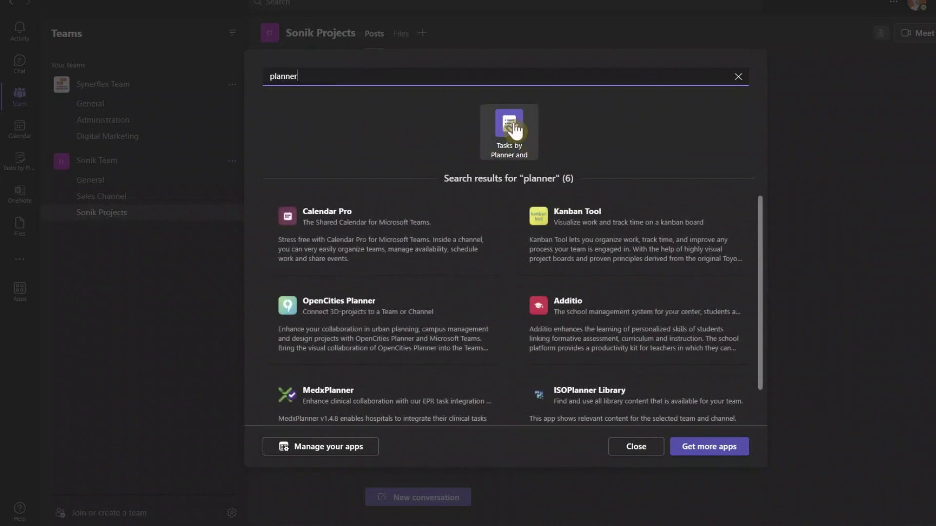
pyautogui.click(512, 130)
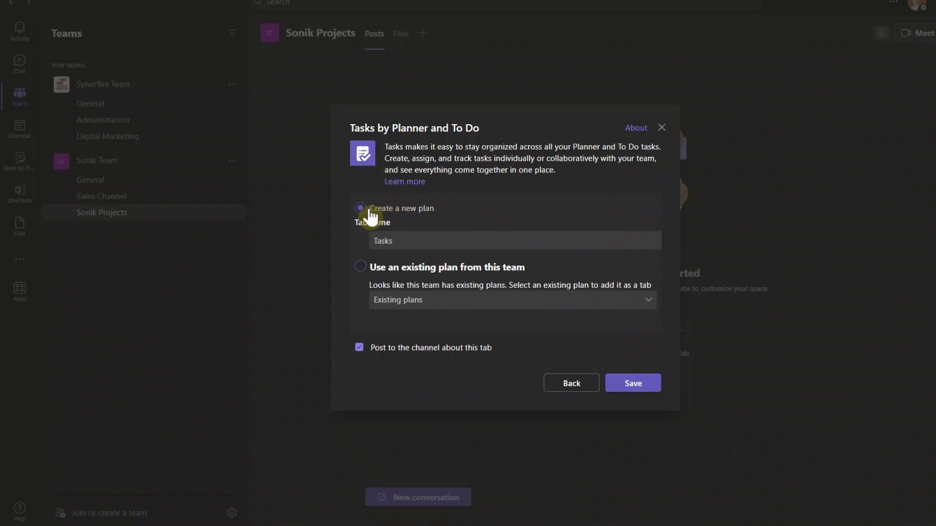
pyautogui.click(424, 238)
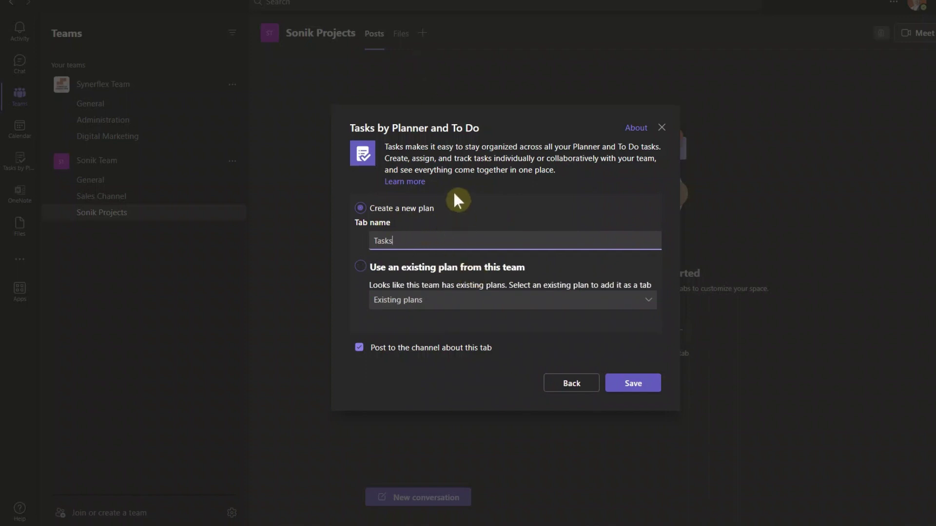
pyautogui.click(662, 127)
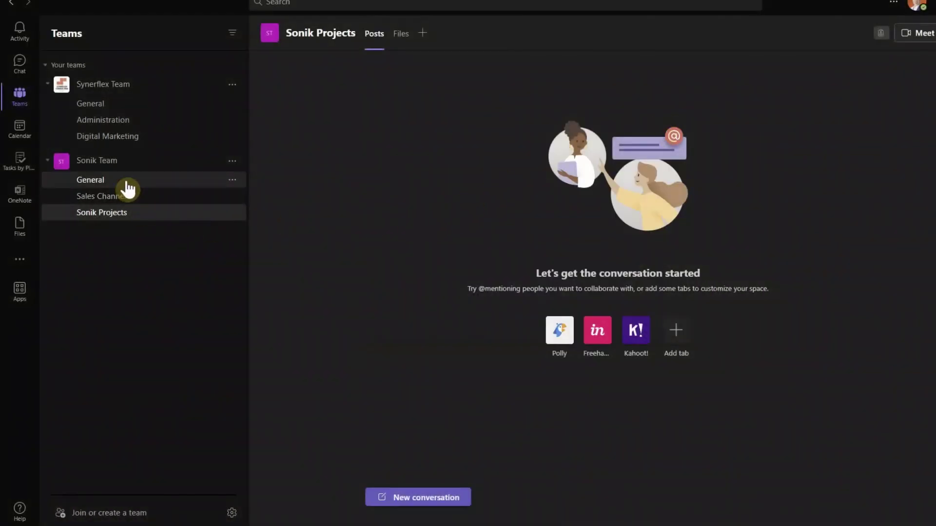
# Step: View the Tasks and Tasks2 plans in the General channel of Sonik Team
pyautogui.click(124, 182)
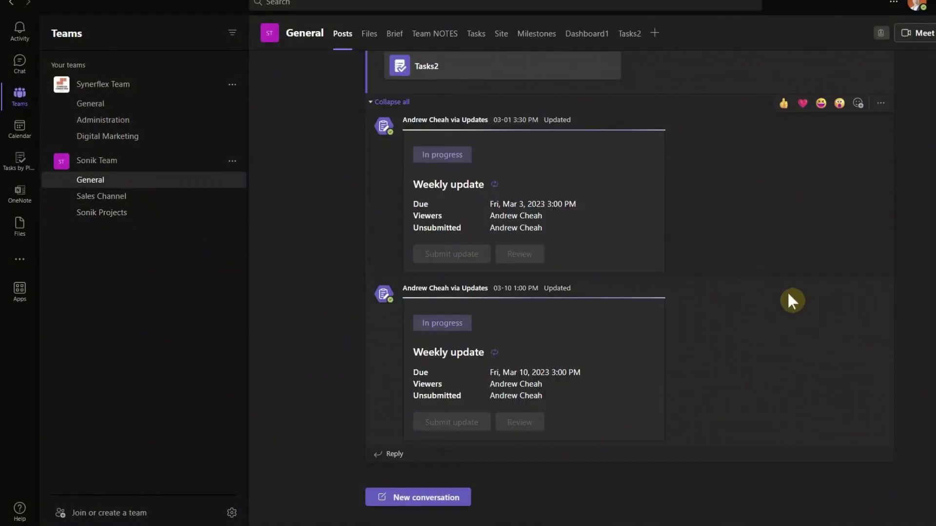
pyautogui.moveTo(788, 294)
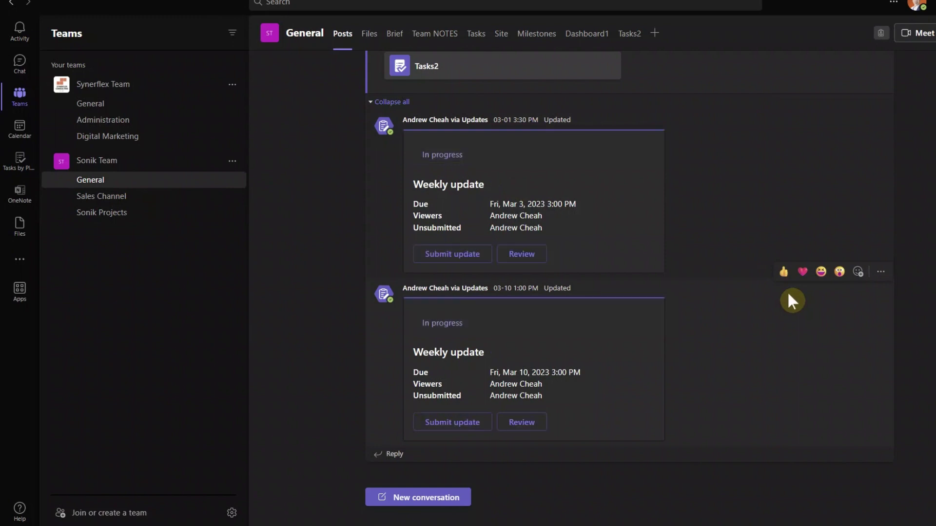
pyautogui.click(476, 34)
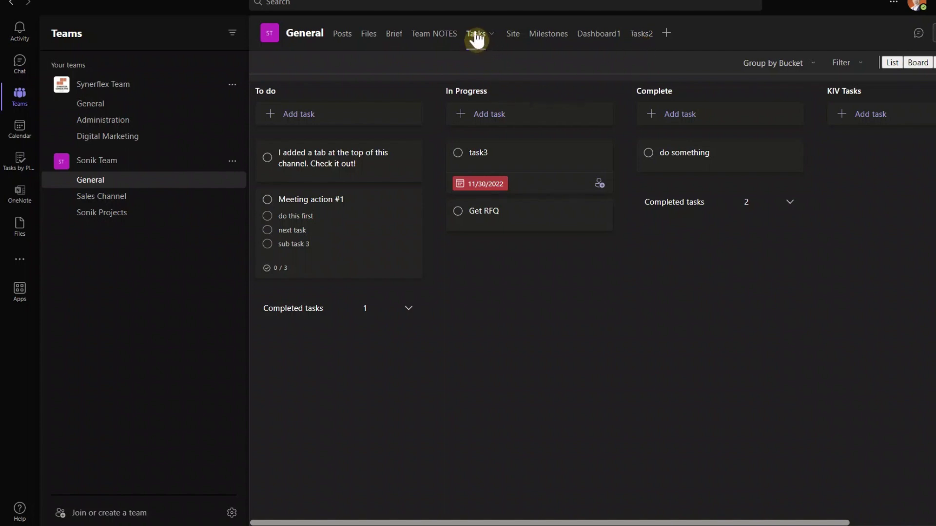
pyautogui.click(635, 33)
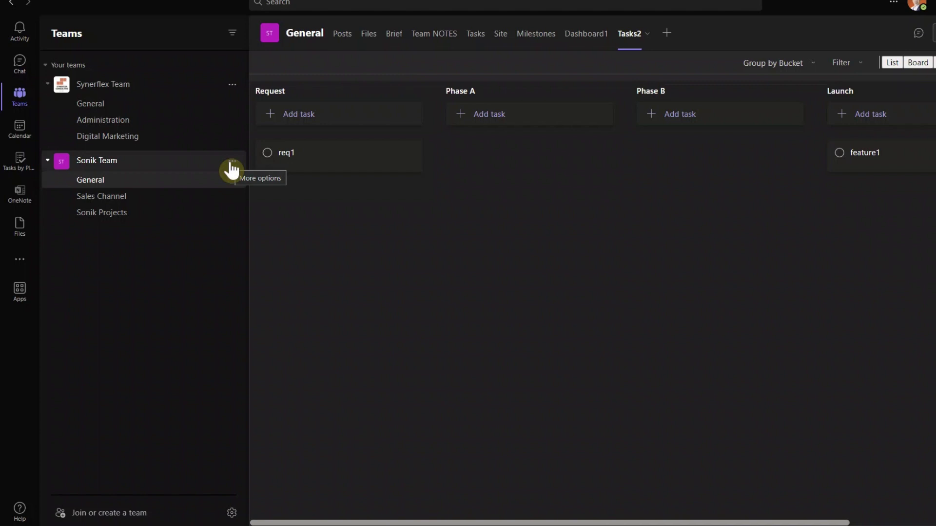
# Step: Return to the Tasks plan and view its tasks as a list, then as a board
pyautogui.click(477, 34)
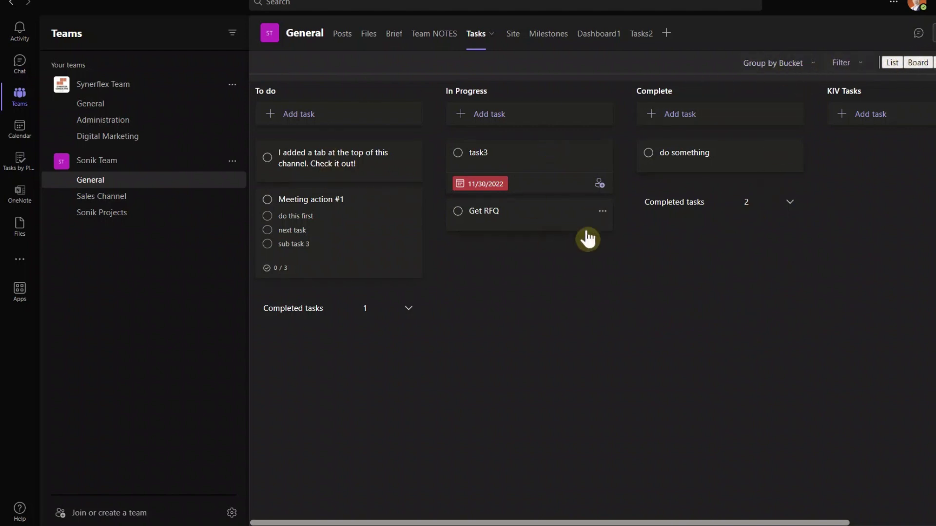
pyautogui.click(892, 66)
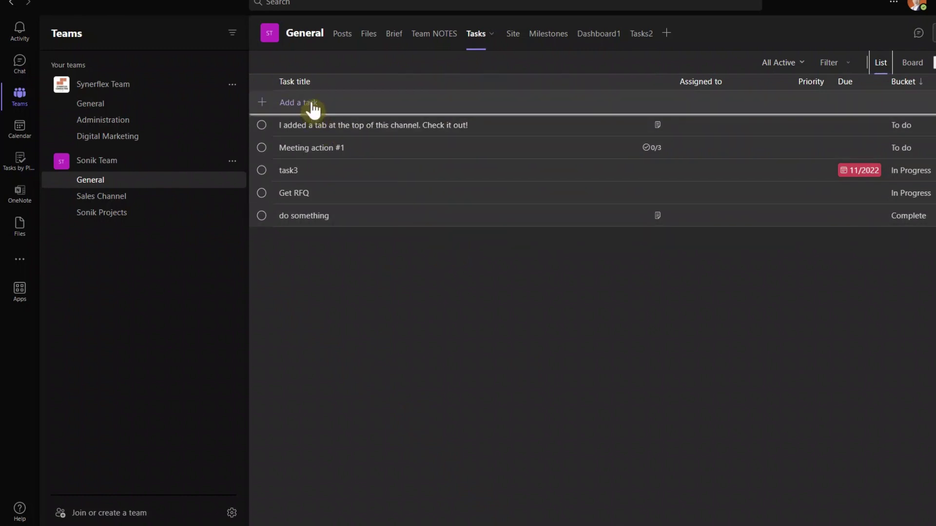
pyautogui.click(911, 61)
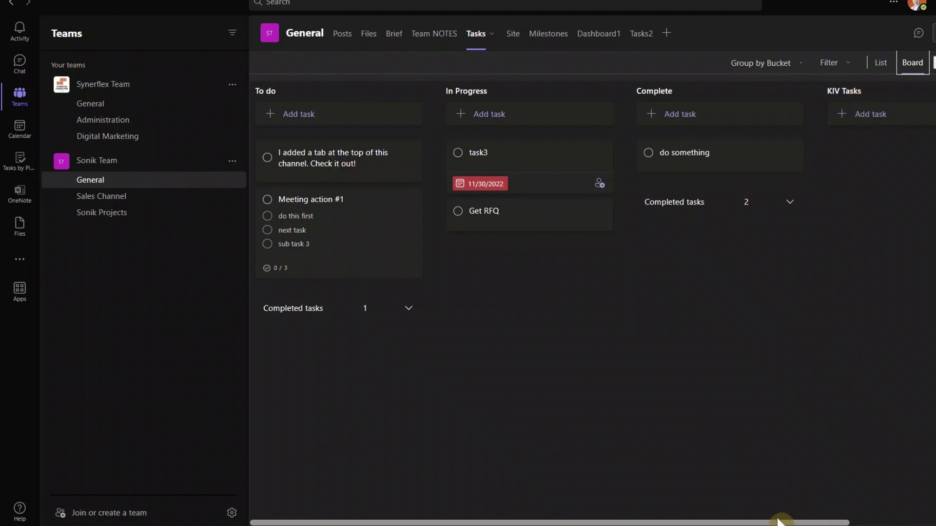
# Step: Add a new bucket named Test at the end of the Tasks board, after KIV Tasks
pyautogui.moveTo(778, 523); pyautogui.dragTo(861, 522)
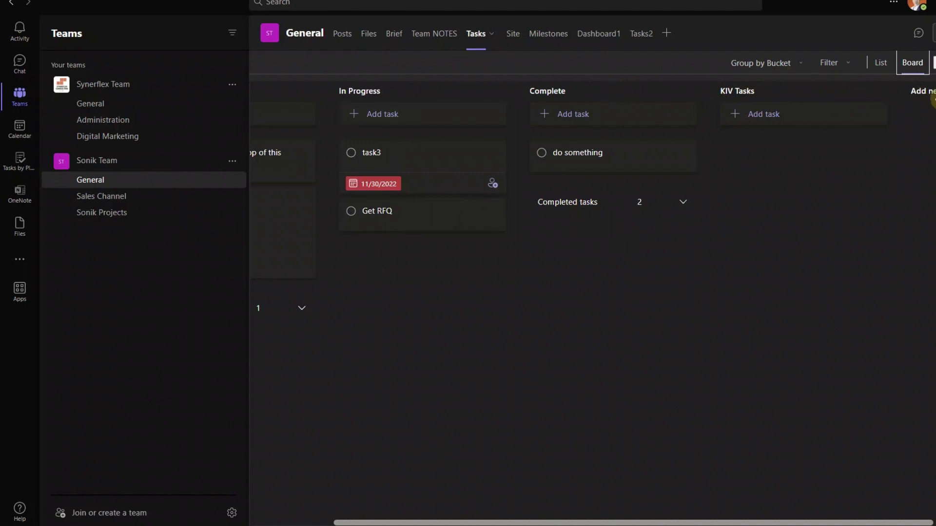
pyautogui.click(923, 90)
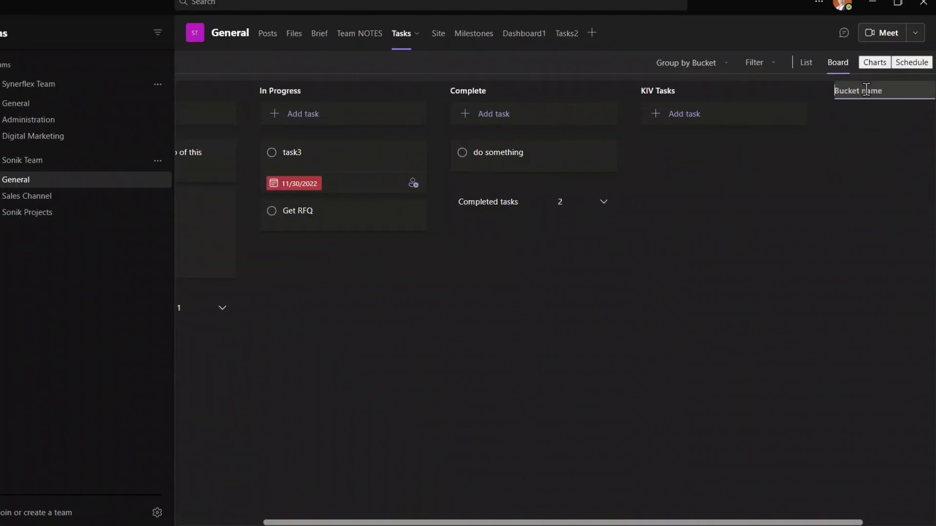
pyautogui.write('Test')
pyautogui.press('Return')
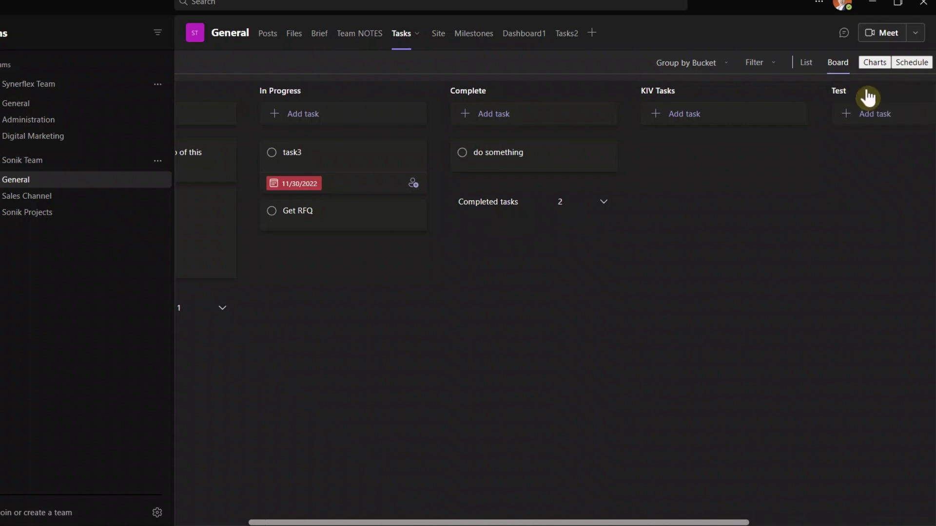
# Step: Add a task named Task XX to the To do bucket and close the empty entry form
pyautogui.moveTo(585, 520); pyautogui.dragTo(554, 521)
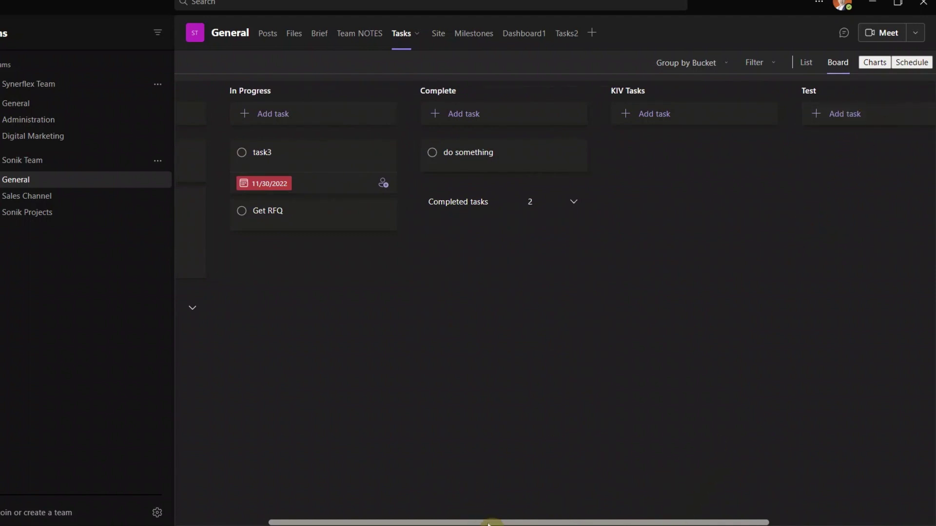
pyautogui.moveTo(491, 523); pyautogui.dragTo(383, 521)
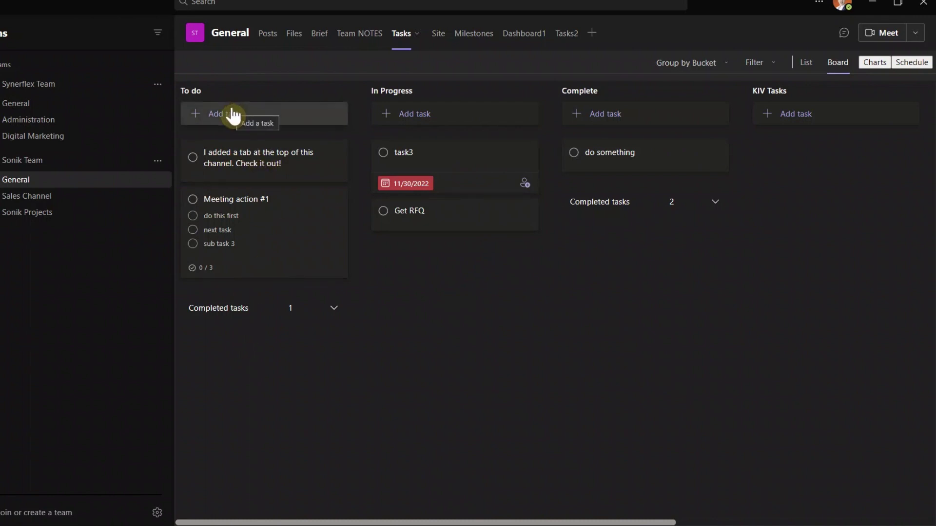
pyautogui.click(233, 115)
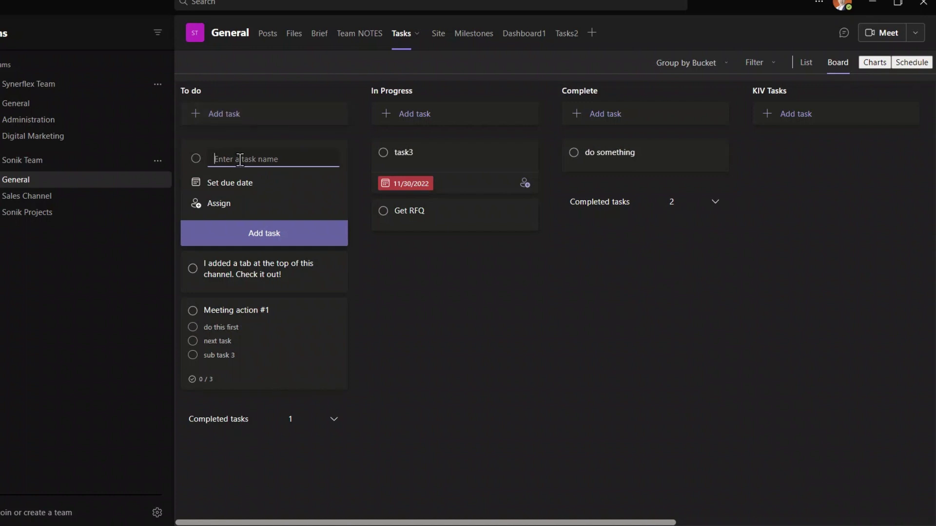
pyautogui.write('Task XX')
pyautogui.click(274, 234)
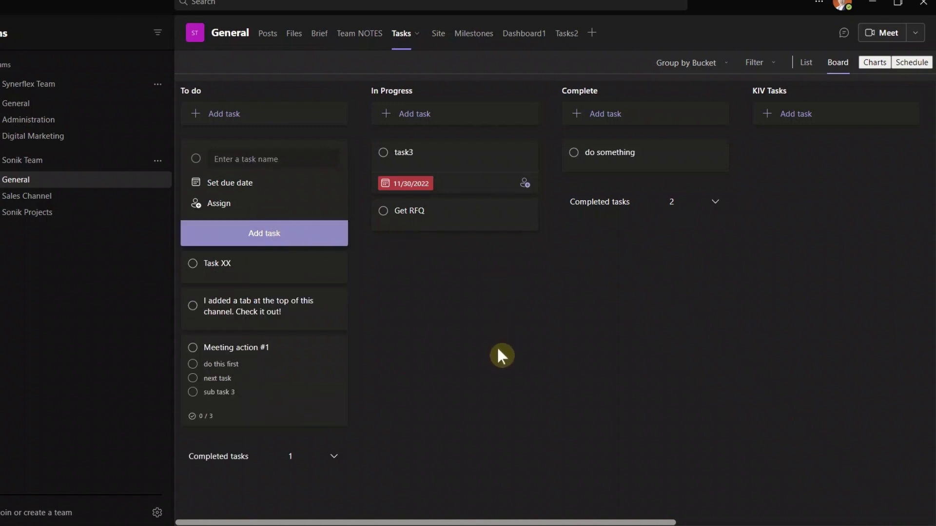
pyautogui.click(259, 269)
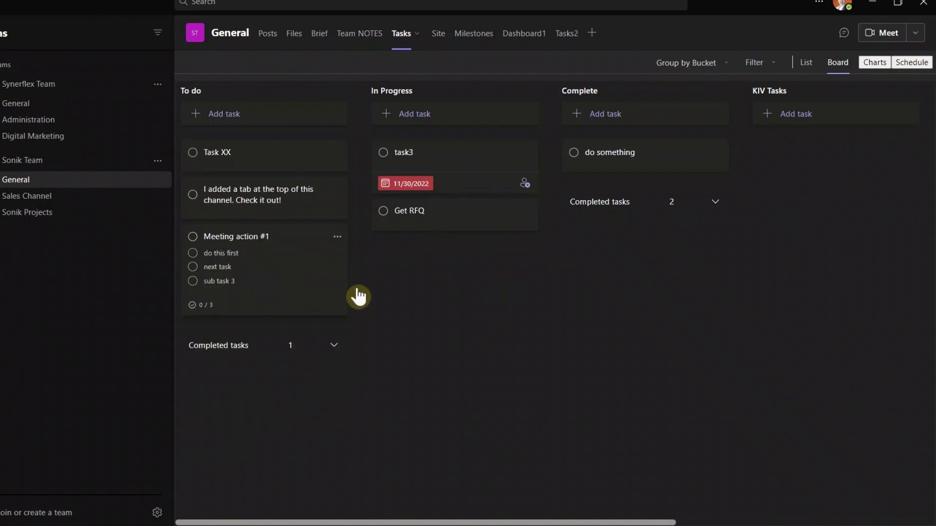
# Step: Open the details of Task XX, check the assignee suggestions, and set the due date to 03/28/2023
pyautogui.click(256, 156)
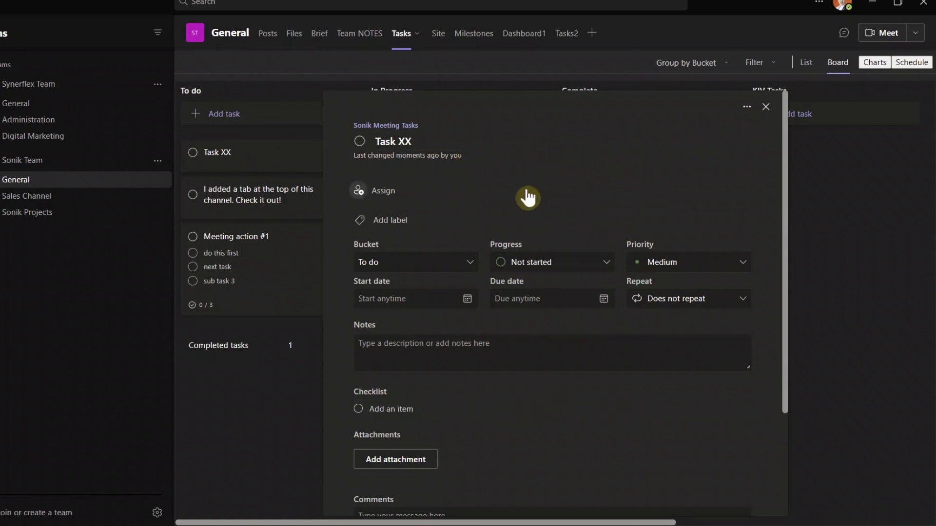
pyautogui.click(383, 195)
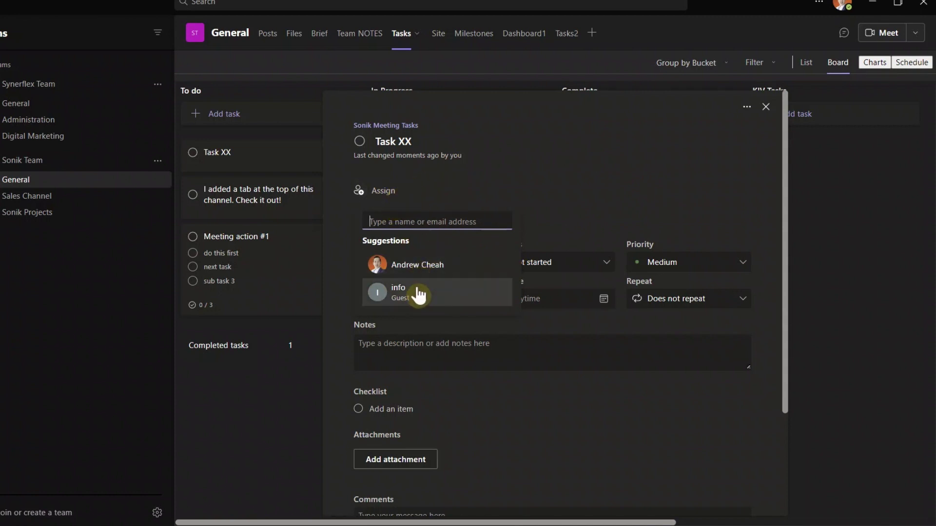
pyautogui.click(577, 211)
pyautogui.scroll(-1, 578, 210)
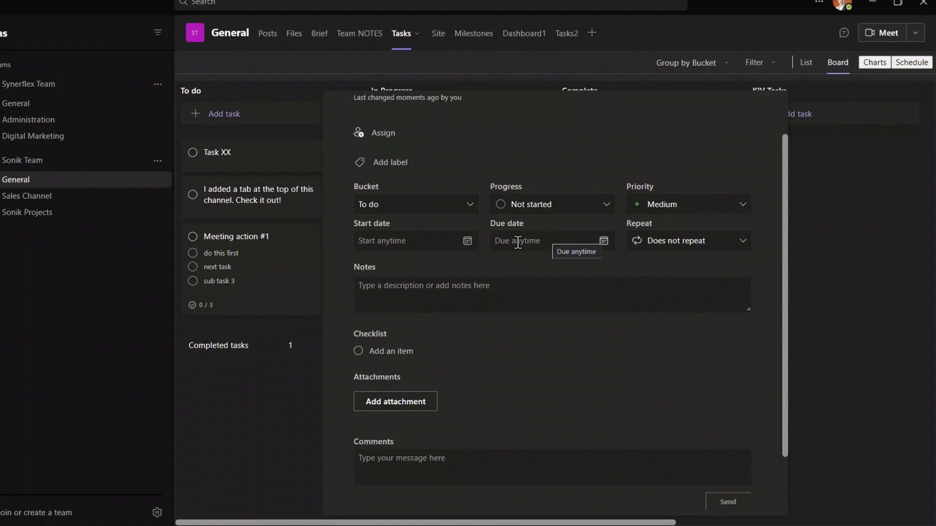
pyautogui.click(526, 241)
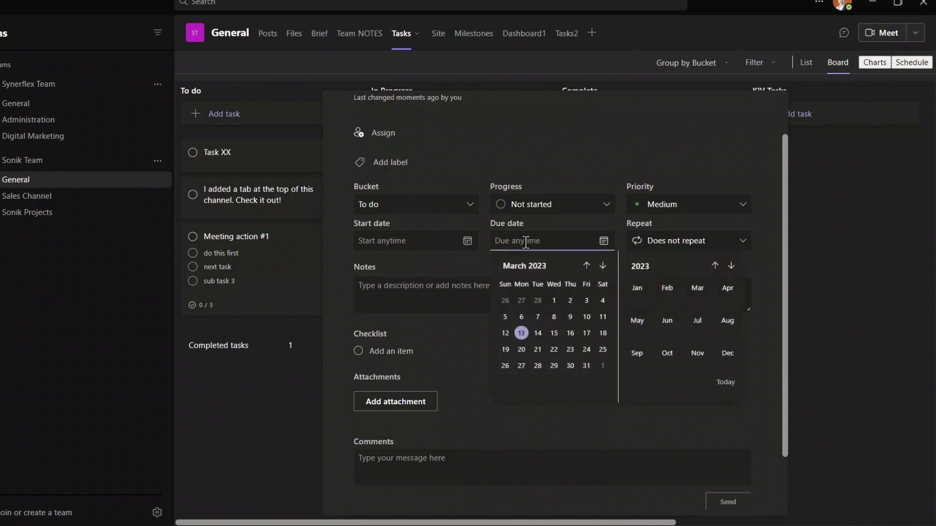
pyautogui.click(538, 366)
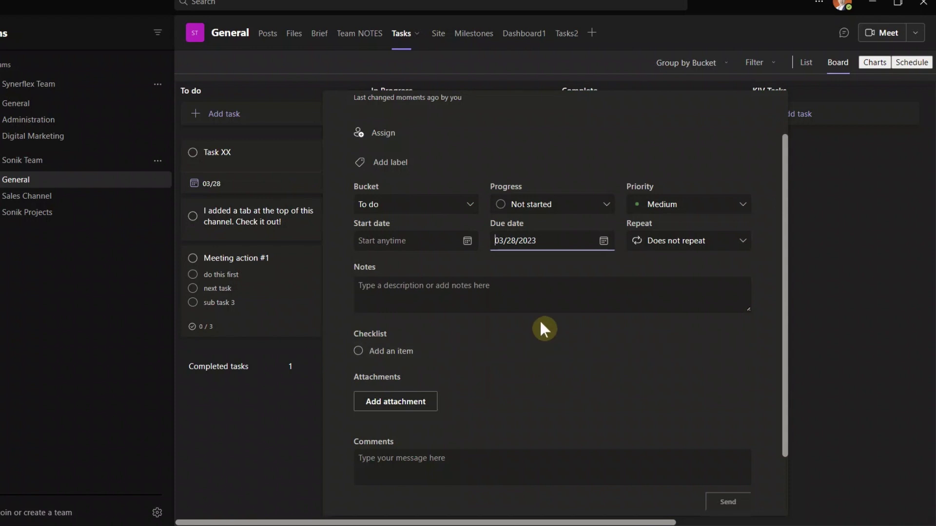
# Step: Examine the notes, checklist, attachments and comments sections of Task XX and close its details
pyautogui.click(481, 292)
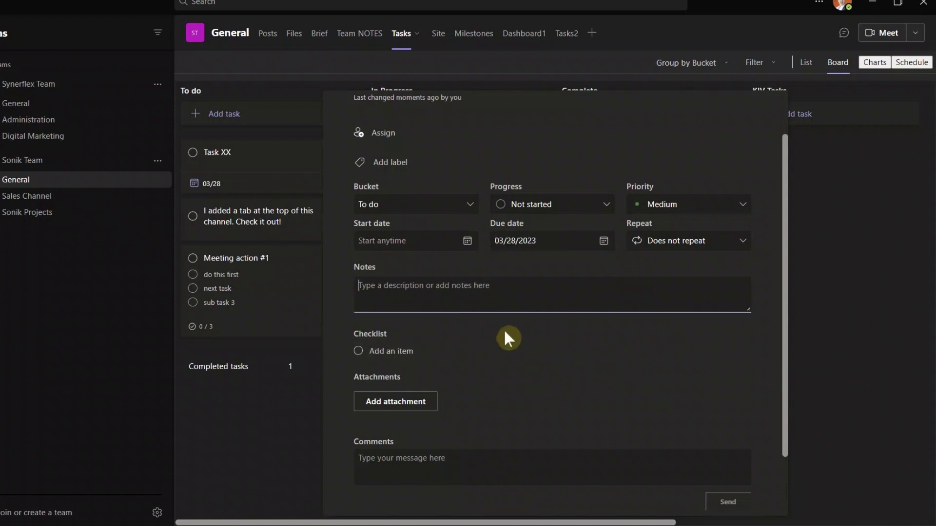
pyautogui.scroll(-2, 507, 341)
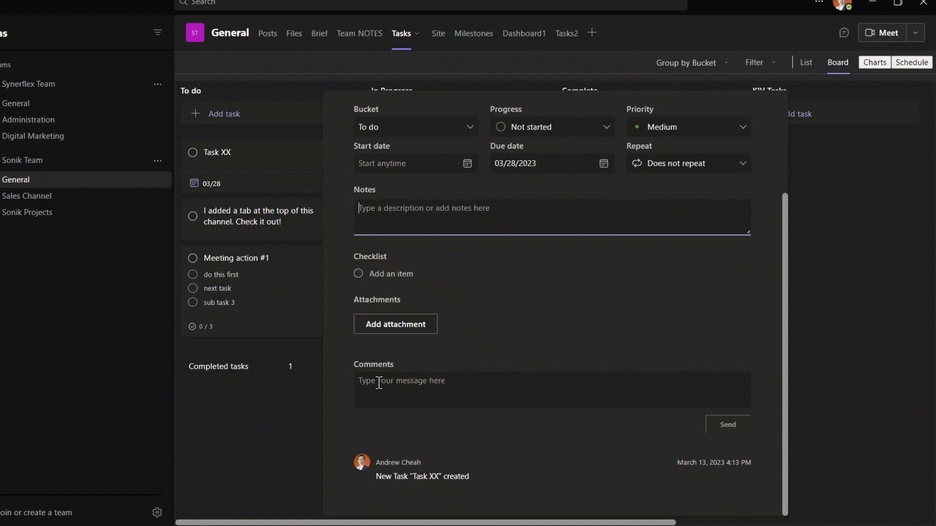
pyautogui.scroll(3, 683, 344)
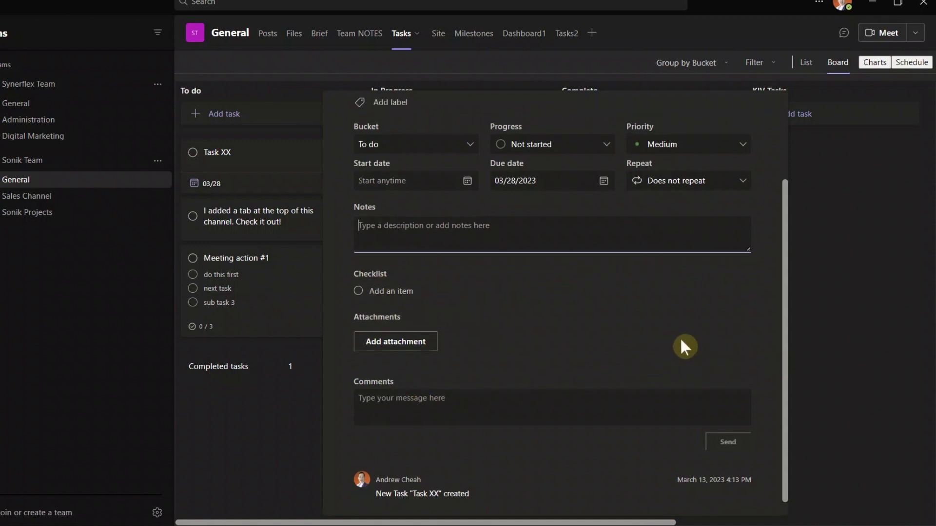
pyautogui.click(766, 108)
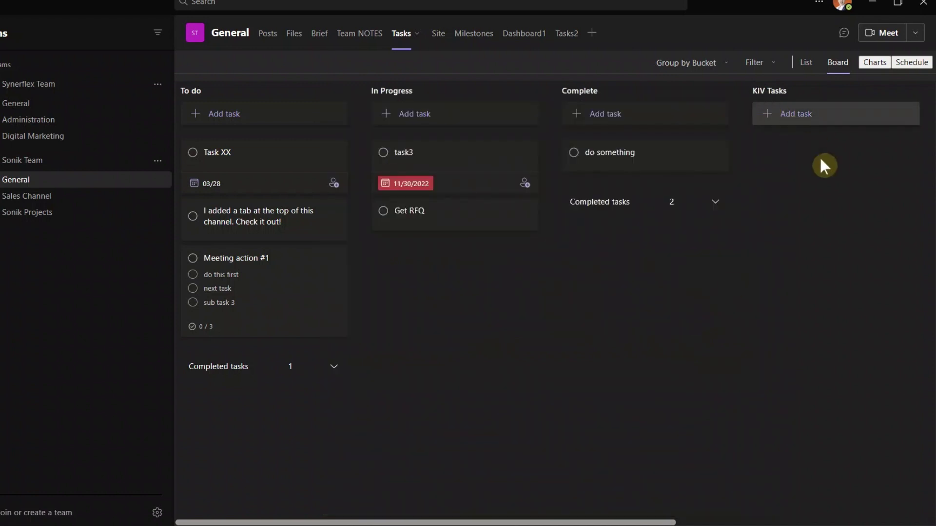
# Step: Review Task XX's details, close them, and assign the task to the first suggested team member from its card
pyautogui.click(271, 152)
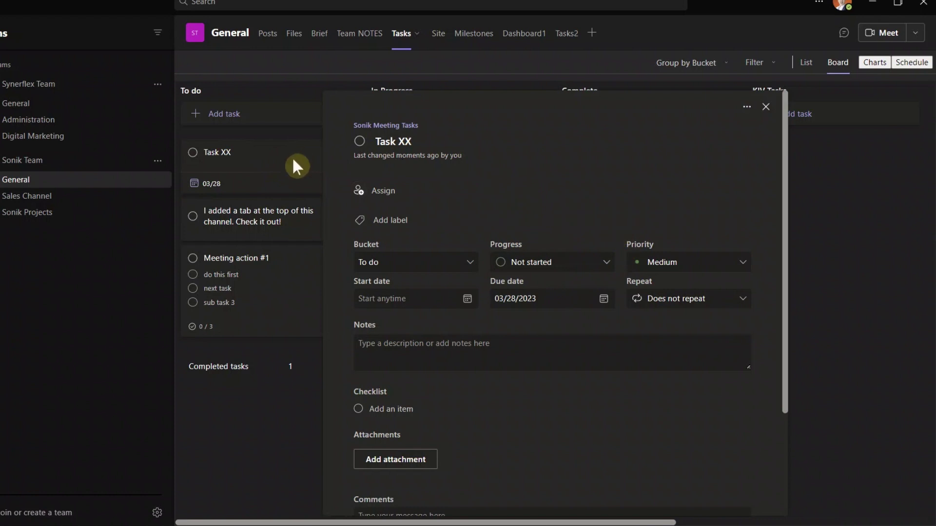
pyautogui.click(766, 107)
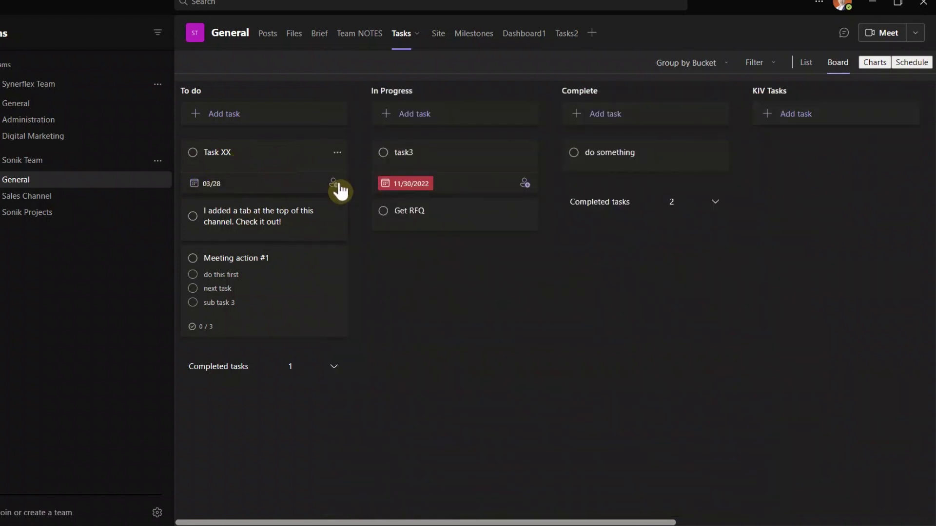
pyautogui.click(337, 188)
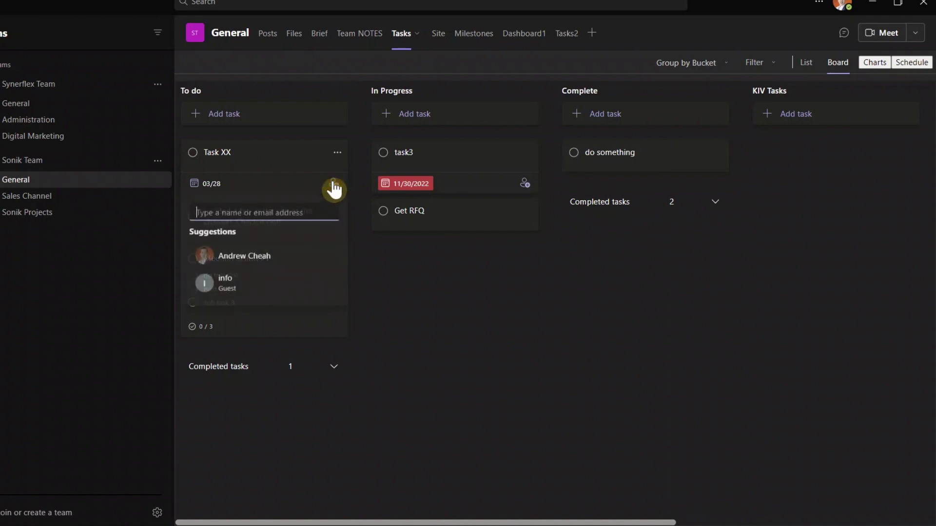
pyautogui.click(257, 255)
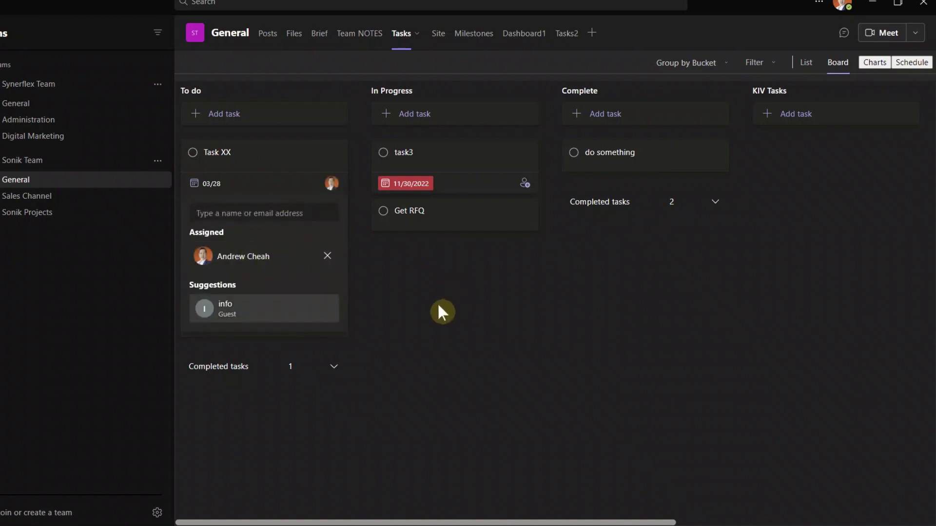
pyautogui.click(394, 286)
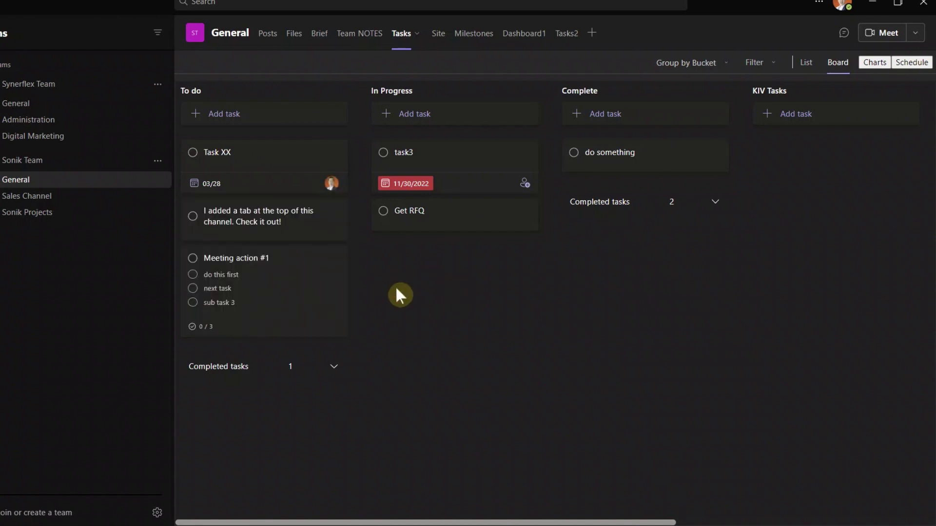
# Step: Move Task XX from the To do bucket to In Progress and on to the Complete bucket
pyautogui.click(264, 160)
pyautogui.moveTo(264, 166); pyautogui.dragTo(457, 152)
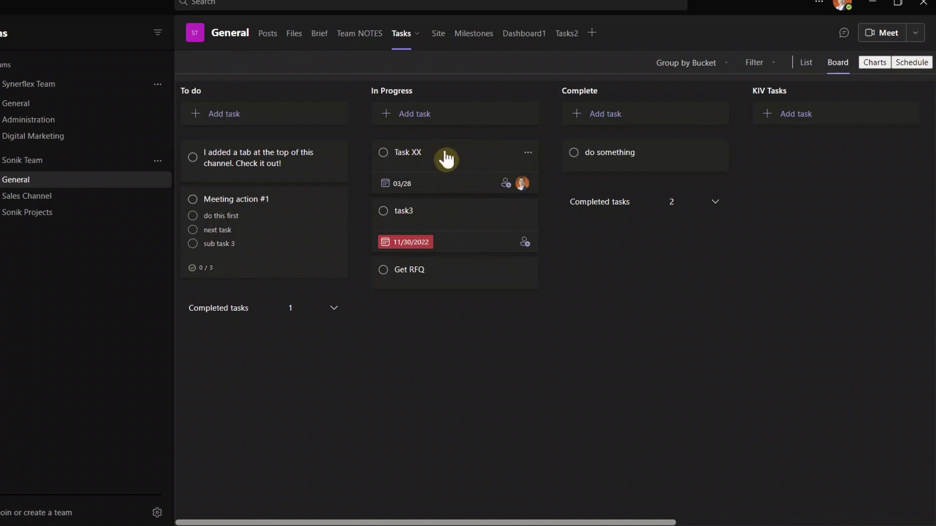
pyautogui.moveTo(441, 160); pyautogui.dragTo(658, 184)
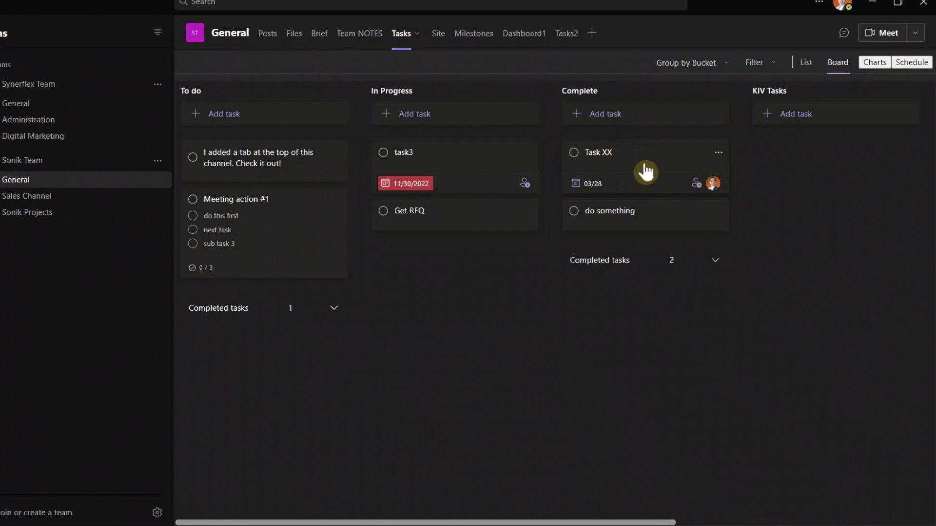
# Step: Hide the checklist of Meeting action #1 on its card, show it again, and close the task details
pyautogui.click(296, 206)
pyautogui.scroll(-5, 555, 273)
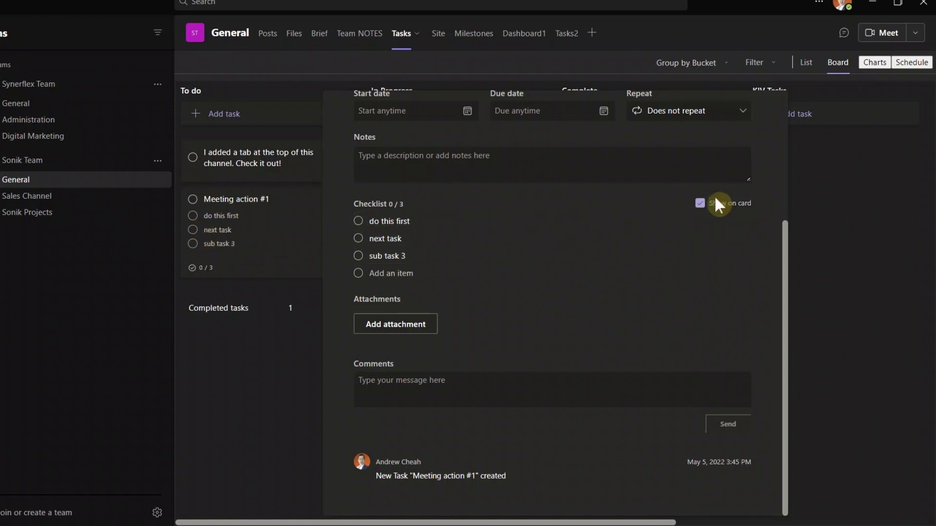
pyautogui.click(704, 204)
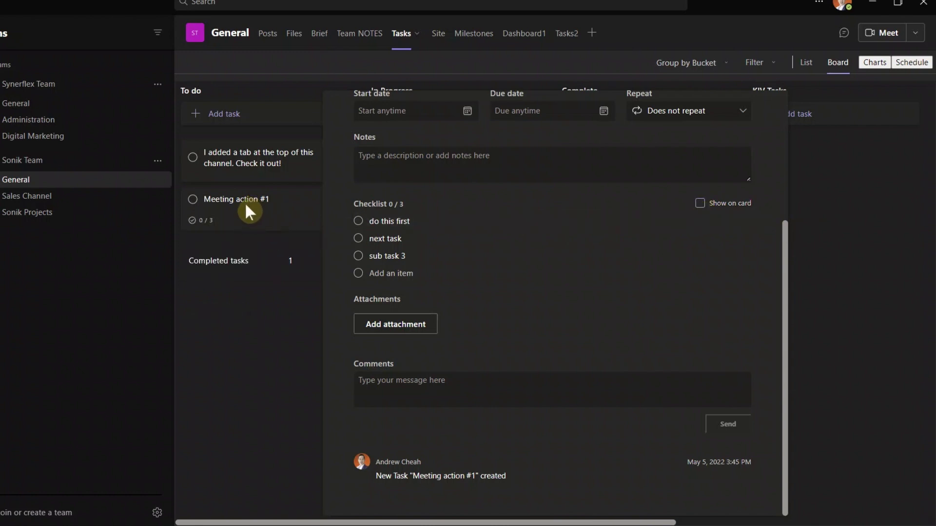
pyautogui.click(700, 203)
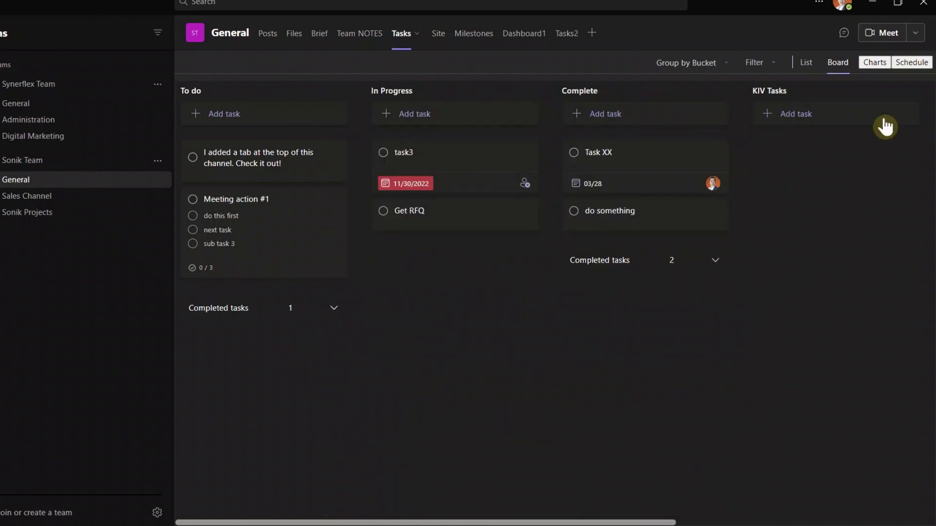
# Step: Examine the plan's status, bucket, priority and member charts, and view the tasks on the monthly schedule
pyautogui.click(873, 64)
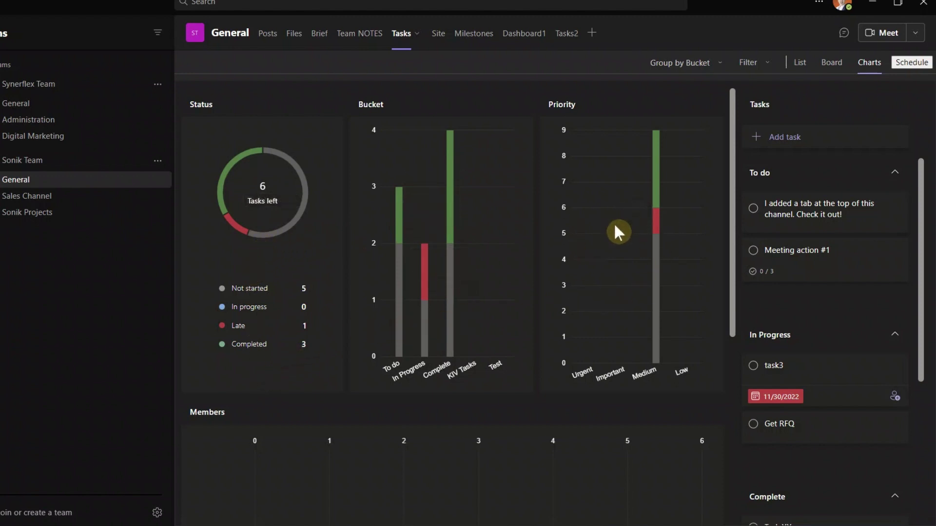
pyautogui.scroll(-6, 585, 321)
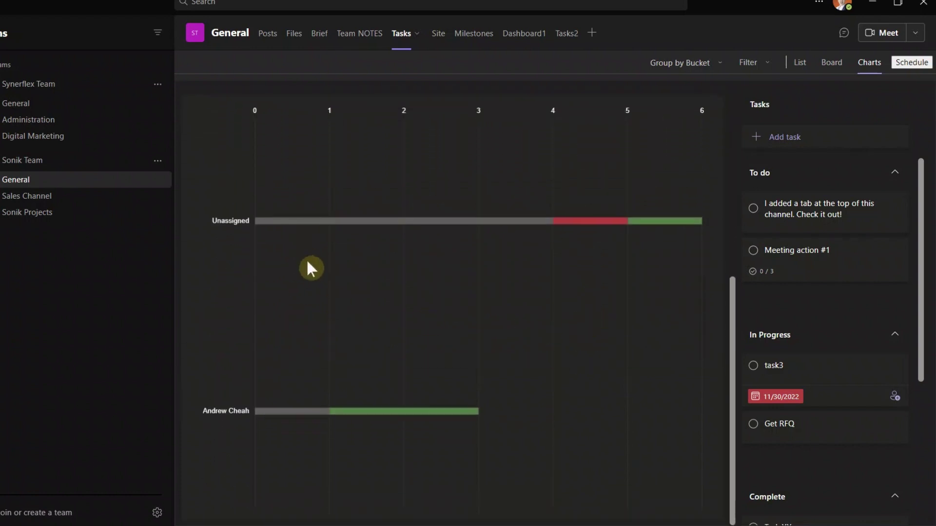
pyautogui.scroll(6, 308, 264)
pyautogui.scroll(-5, 308, 263)
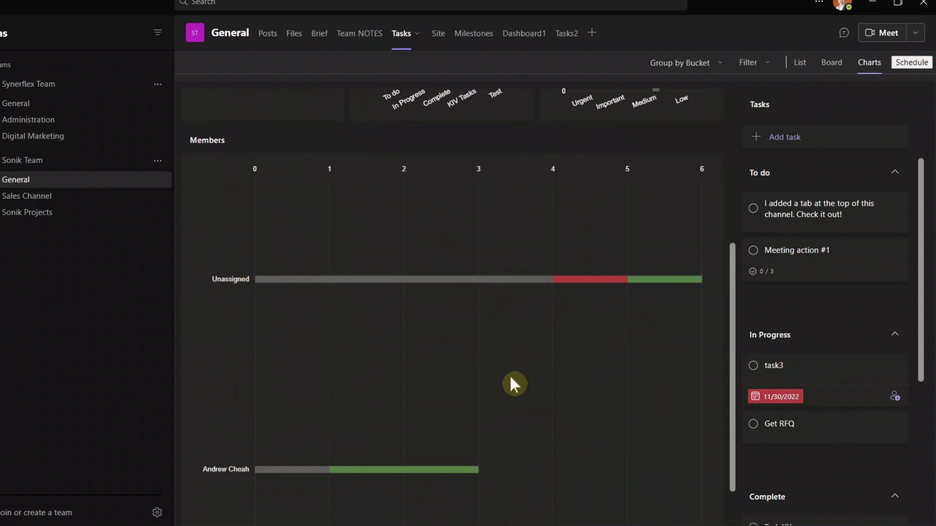
pyautogui.scroll(5, 510, 379)
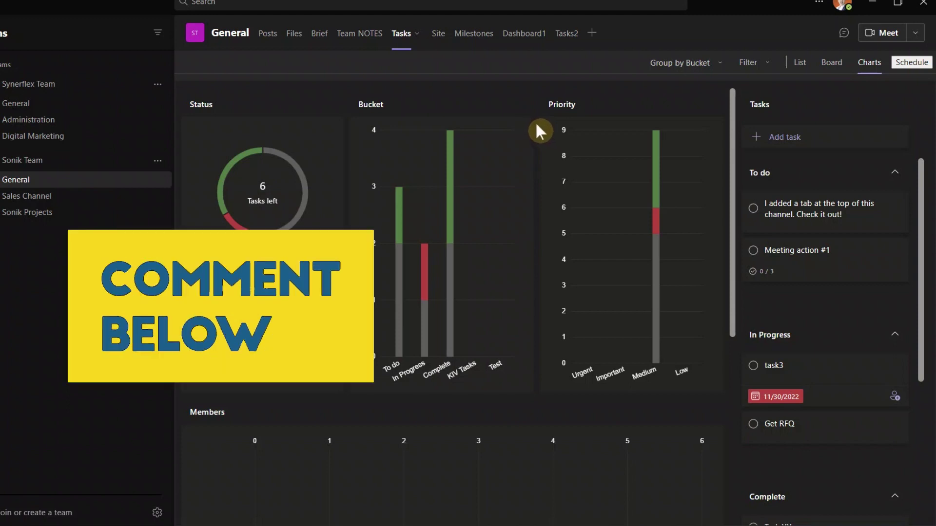
pyautogui.click(919, 64)
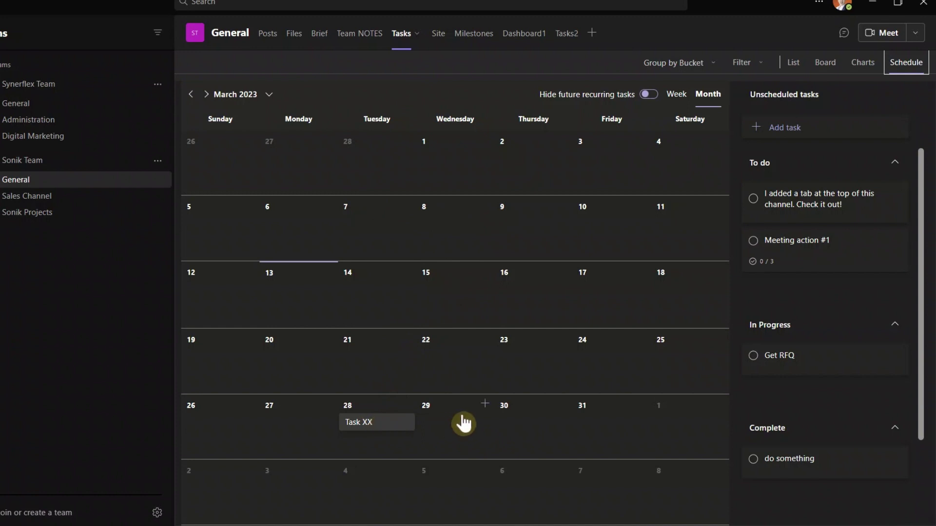
# Step: Return to the board view and delete the Test bucket after KIV Tasks
pyautogui.click(825, 62)
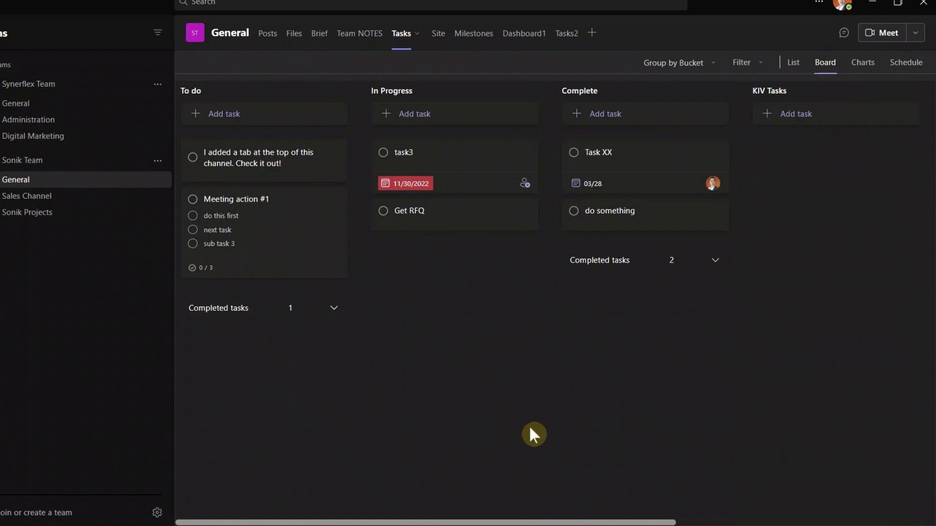
pyautogui.hscroll(2, 528, 425)
pyautogui.hscroll(-2, 529, 425)
pyautogui.hscroll(6, 461, 326)
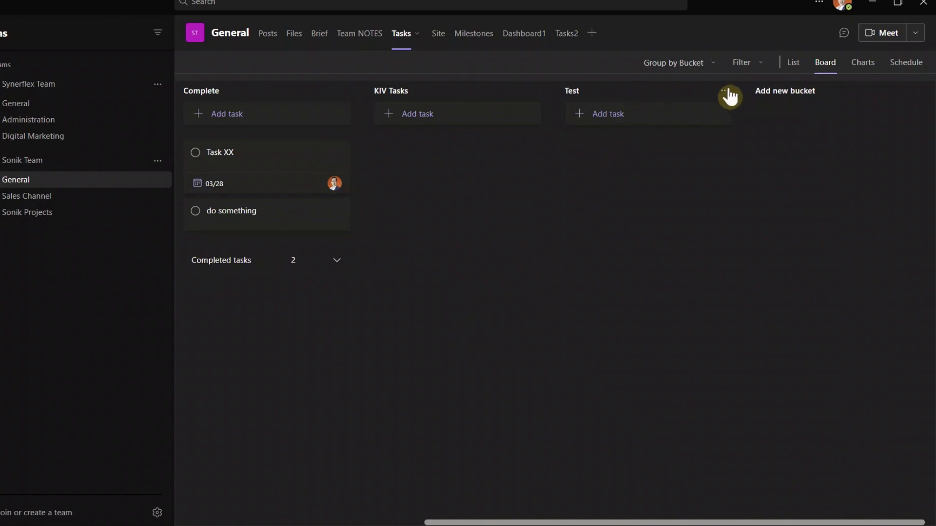
pyautogui.click(729, 96)
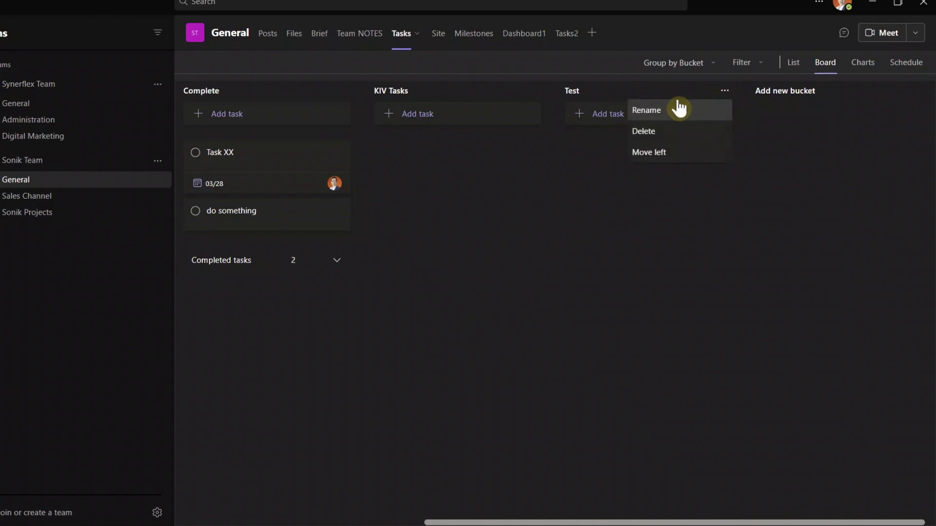
pyautogui.click(665, 137)
pyautogui.click(683, 325)
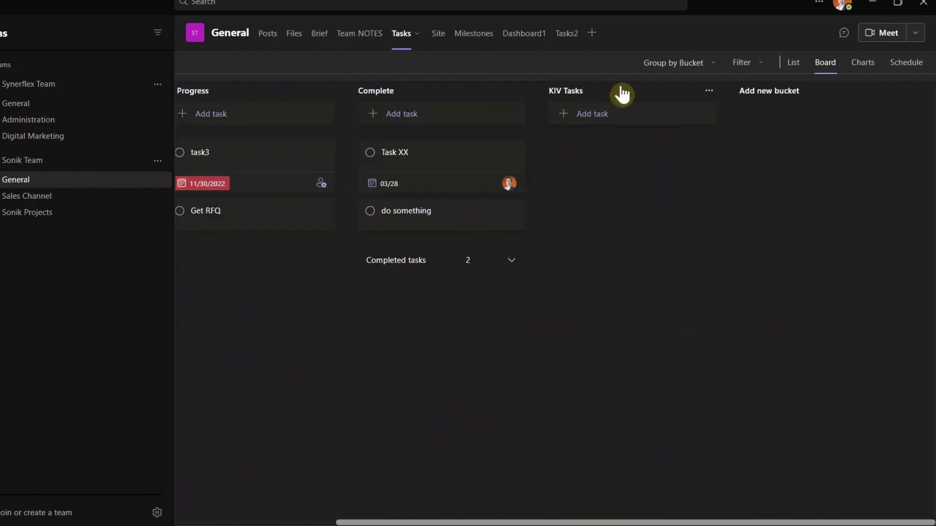
# Step: Rename the KIV Tasks bucket as KIV
pyautogui.click(621, 89)
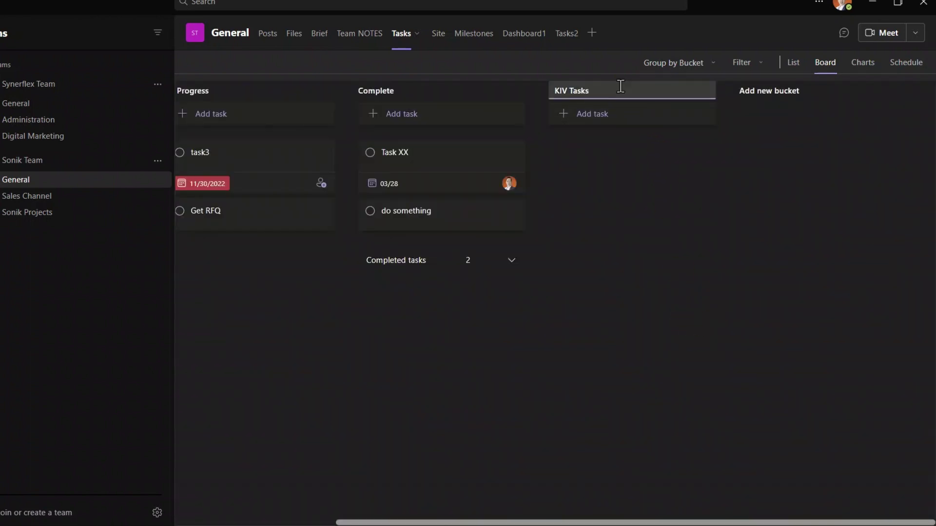
pyautogui.press('BackSpace')
pyautogui.press('BackSpace')
pyautogui.press('BackSpace')
pyautogui.press('BackSpace')
pyautogui.press('BackSpace')
pyautogui.press('BackSpace')
pyautogui.press('Return')
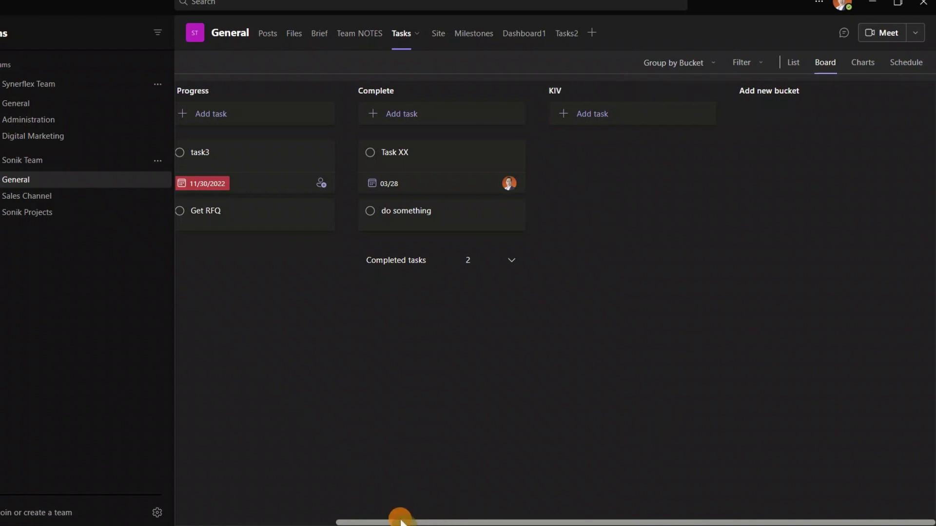
pyautogui.hscroll(-4, 334, 473)
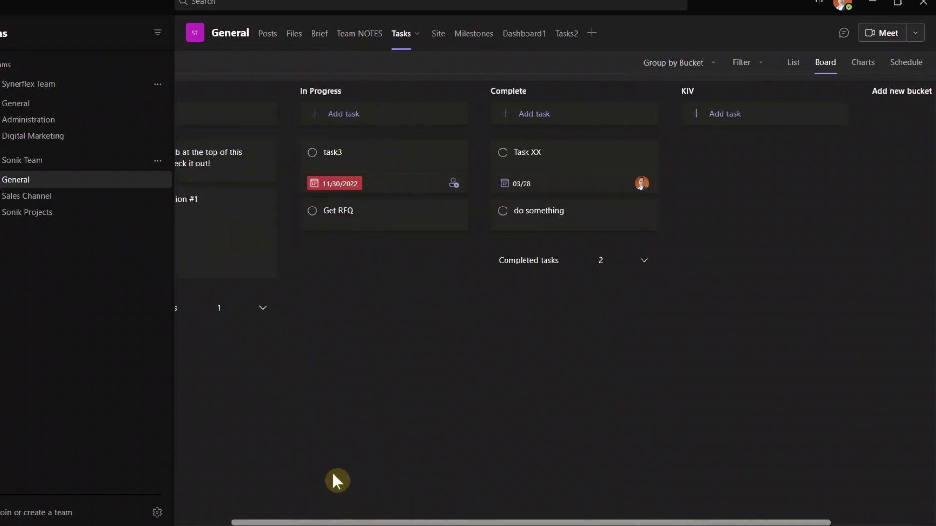